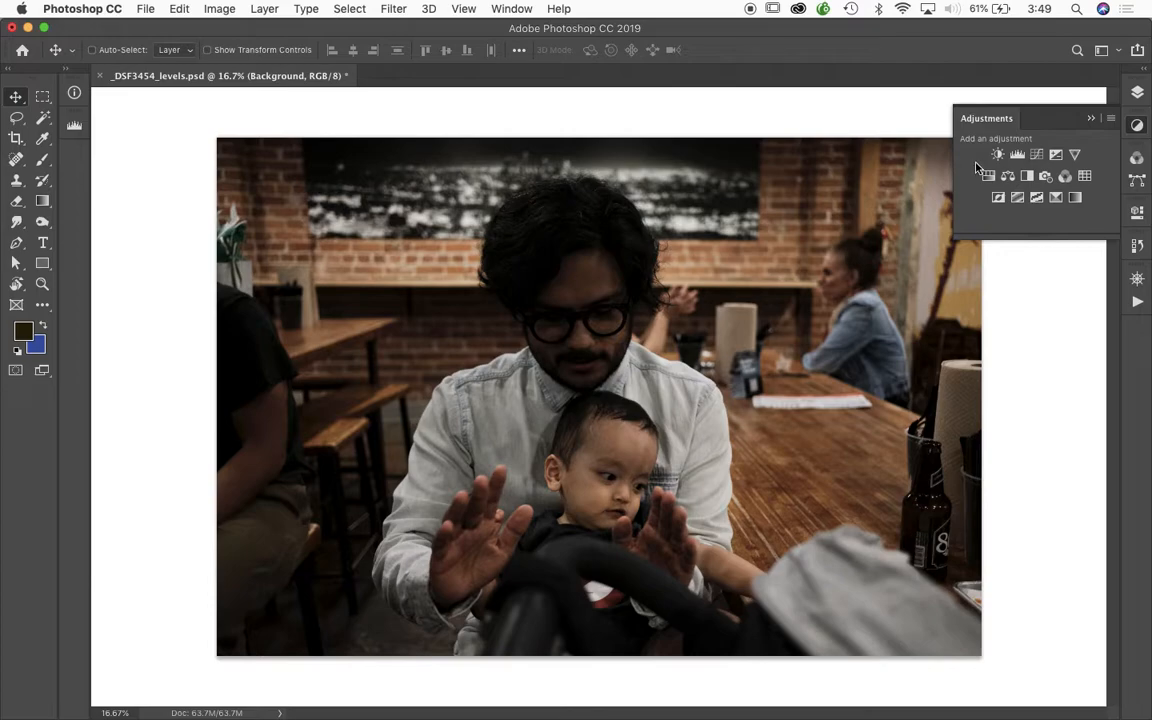
# - Add a Curves adjustment layer clipped to the Background layer, keeping the RGB channel selected
pyautogui.click(1037, 155)
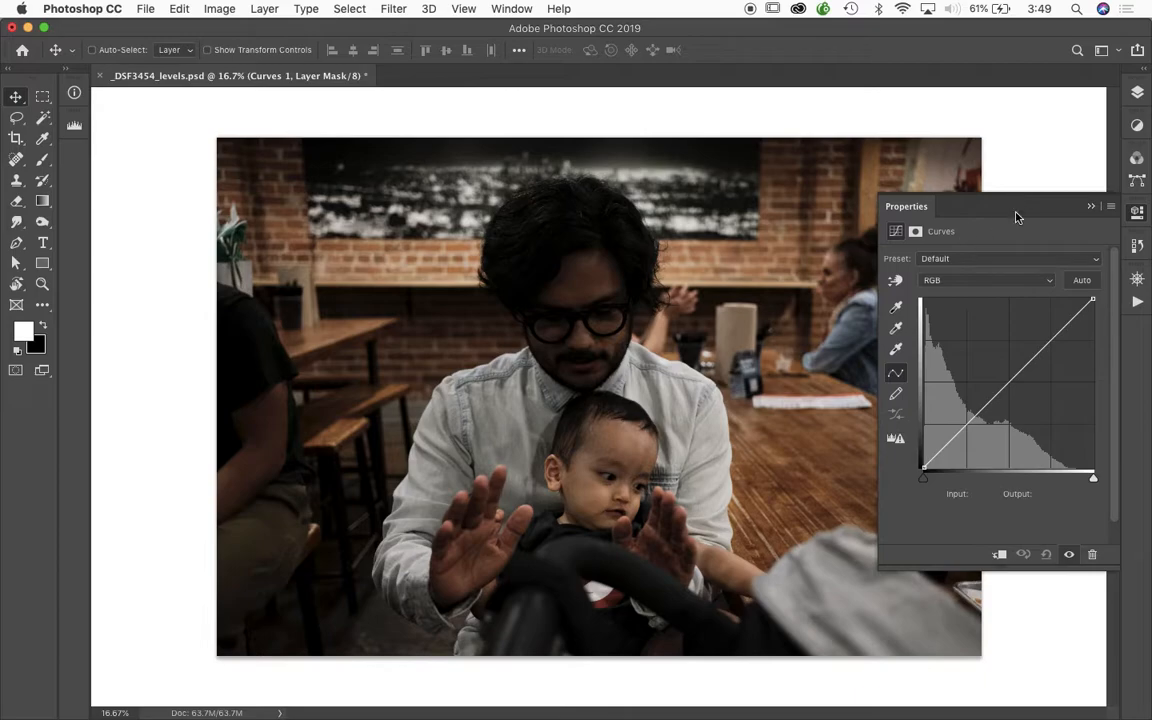
pyautogui.click(998, 559)
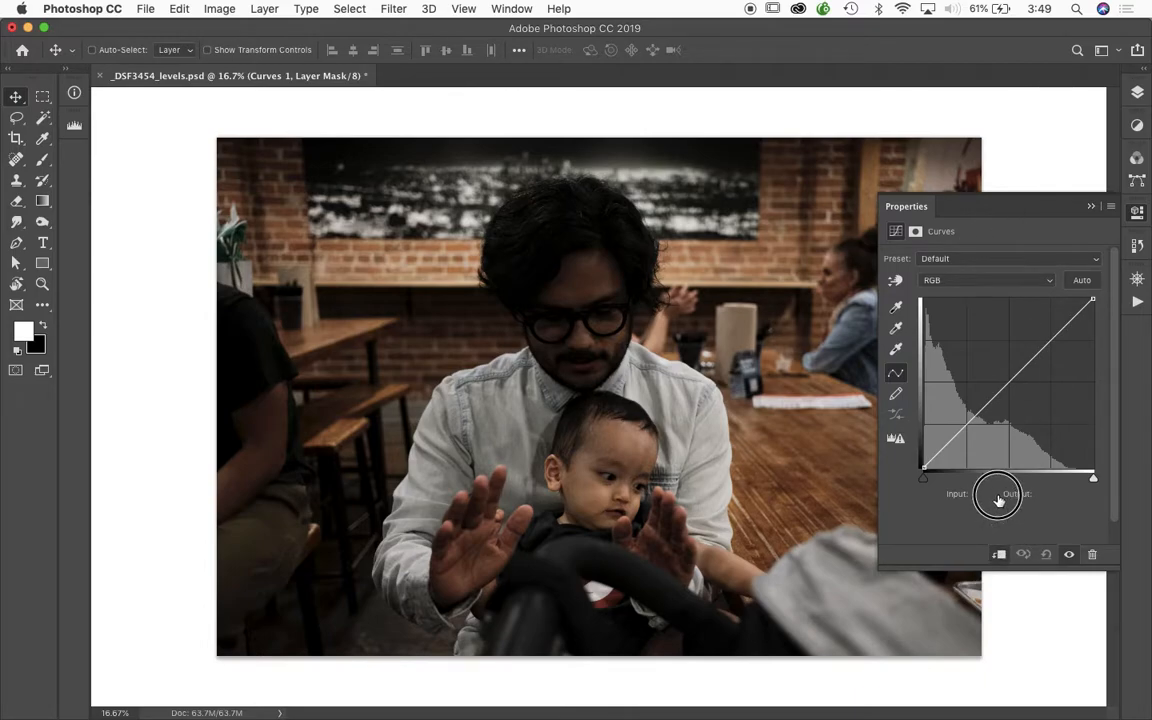
pyautogui.moveTo(999, 568); pyautogui.dragTo(1017, 593)
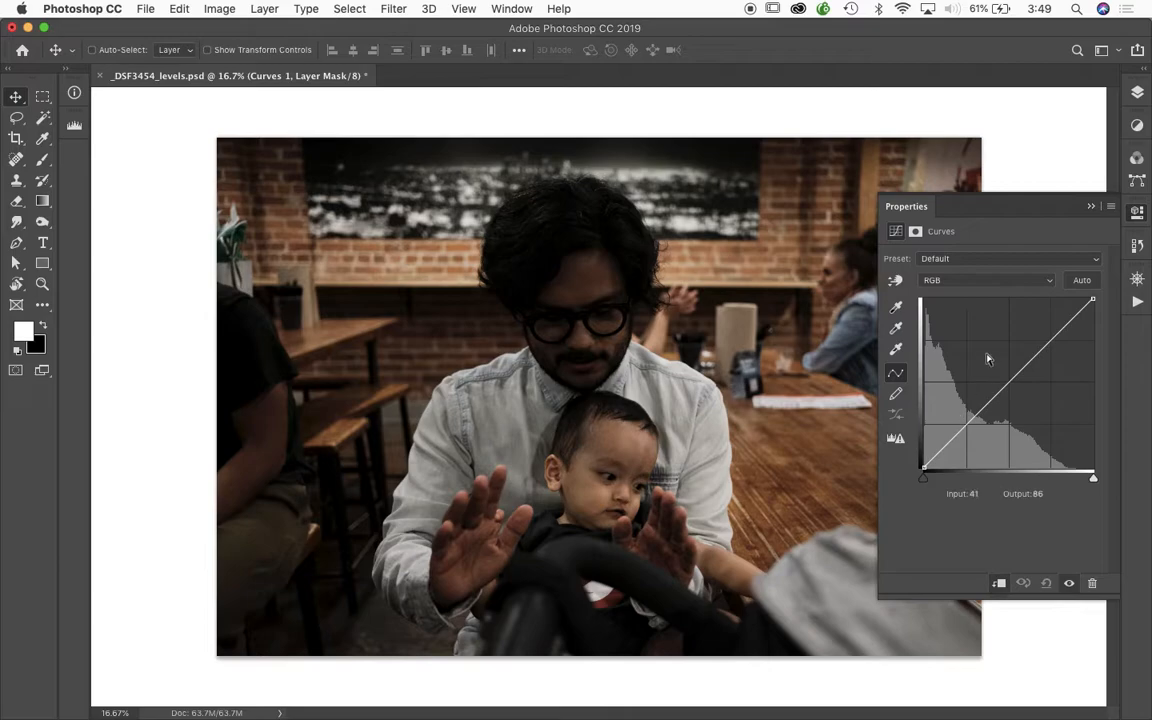
pyautogui.click(955, 283)
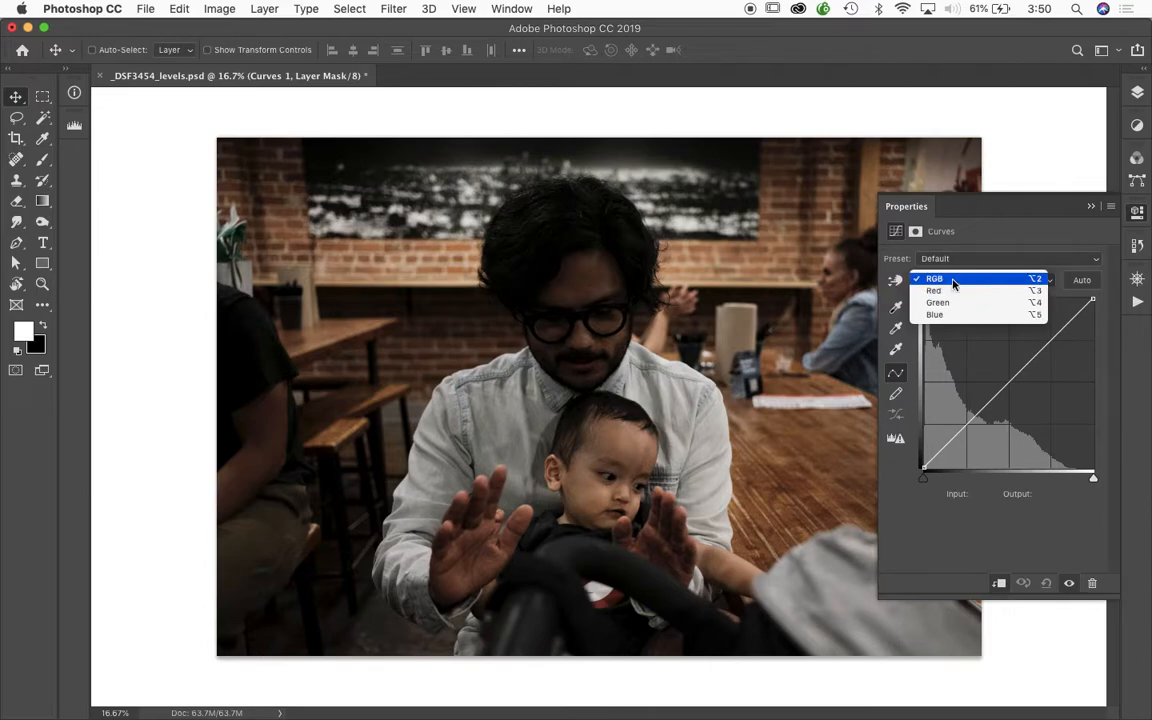
pyautogui.click(950, 280)
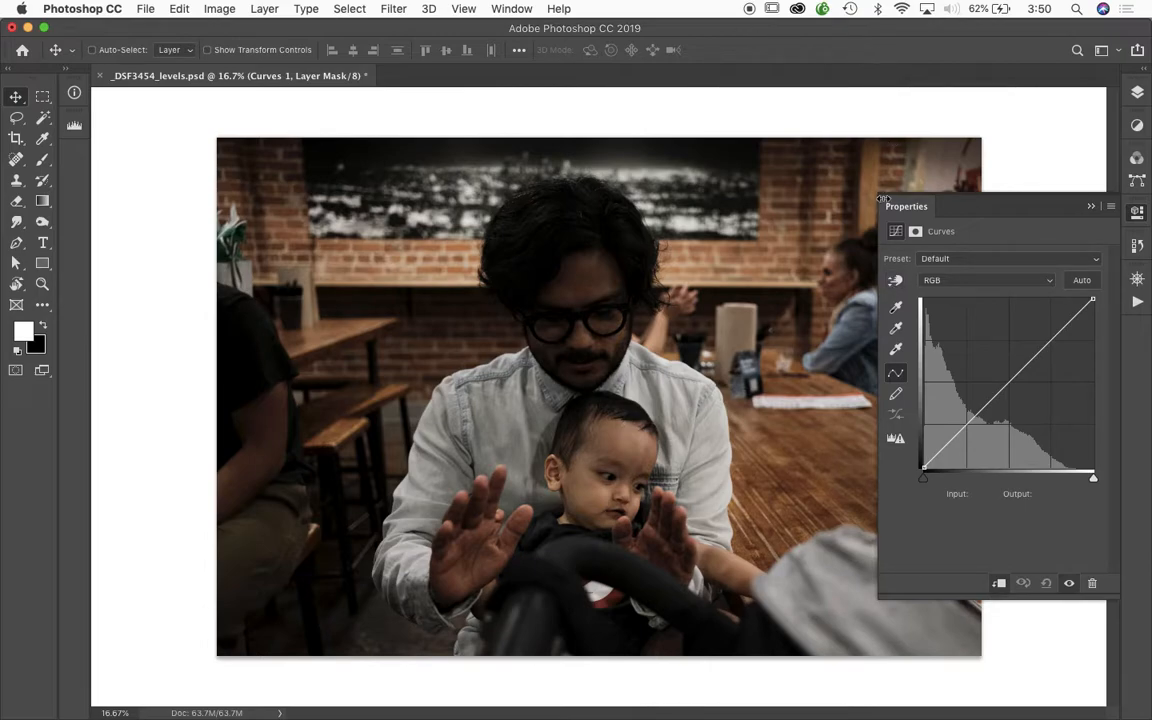
# - Try brightening the man's forehead with the on-image curve adjustment at input 31, output 65, and remove that curve point
pyautogui.click(895, 280)
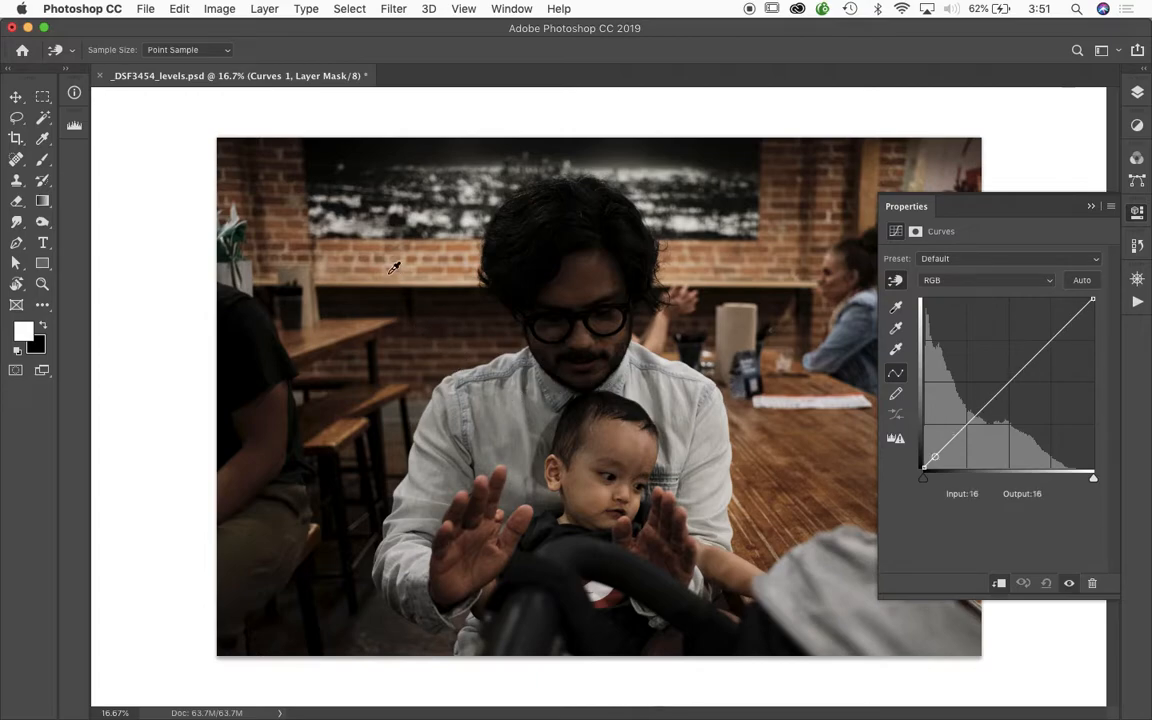
pyautogui.click(562, 280)
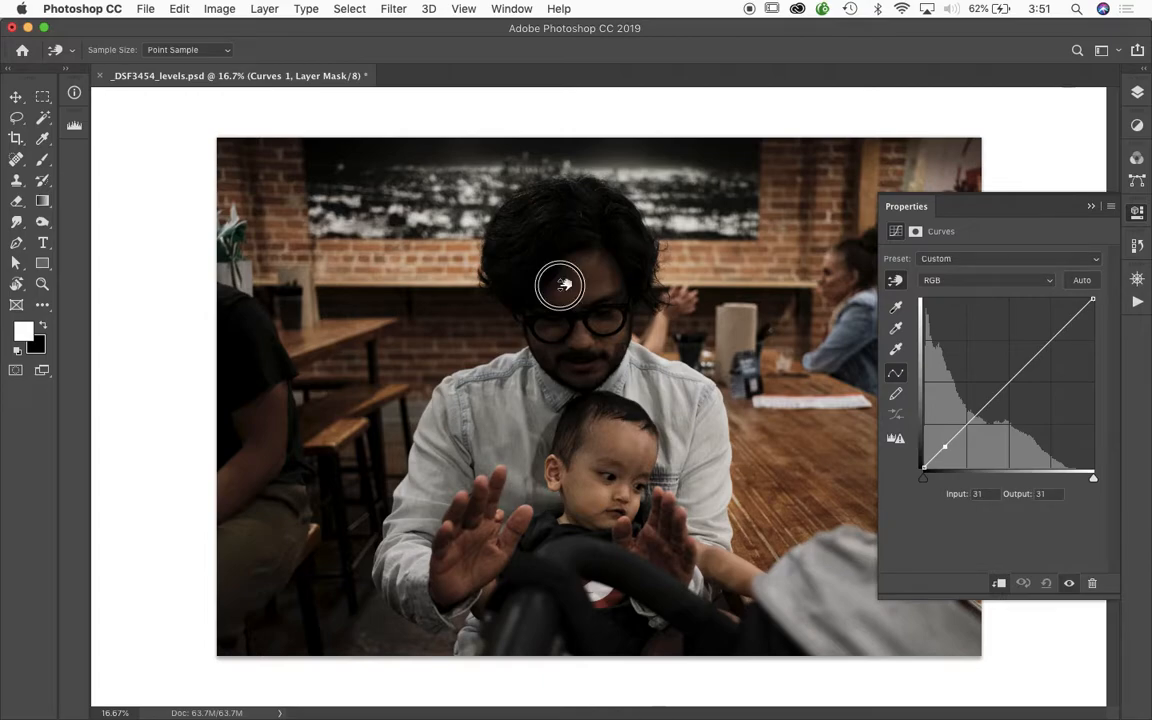
pyautogui.moveTo(558, 275); pyautogui.dragTo(558, 250)
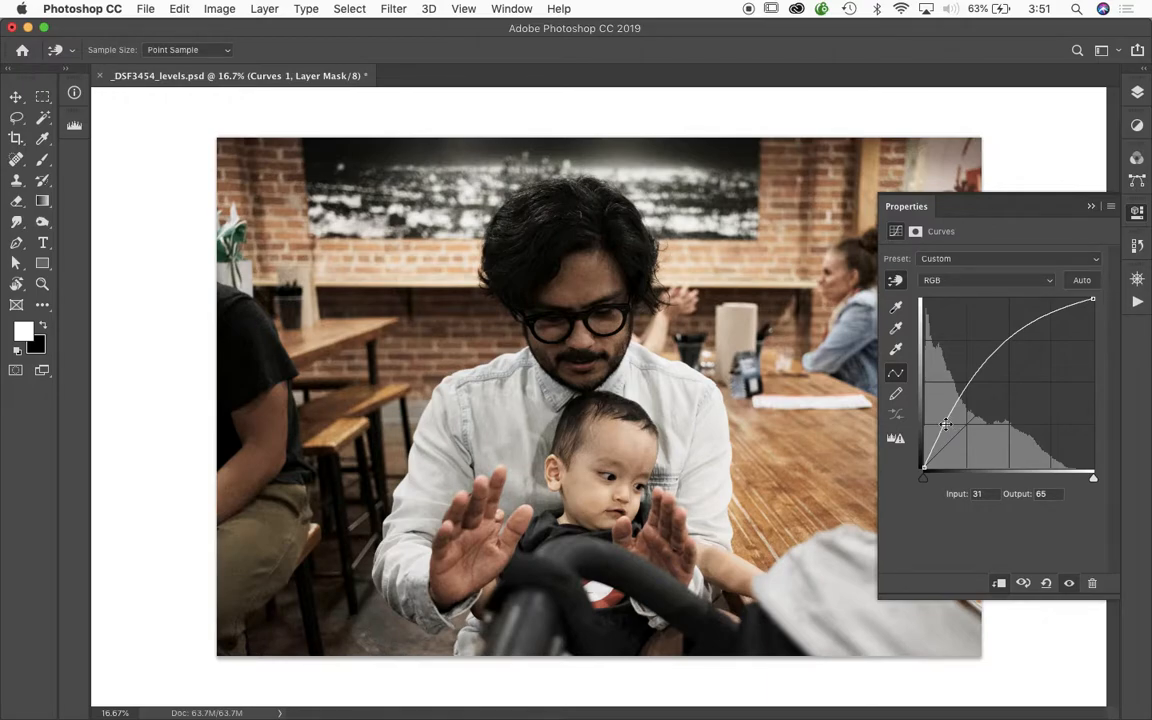
pyautogui.moveTo(945, 422); pyautogui.dragTo(856, 393)
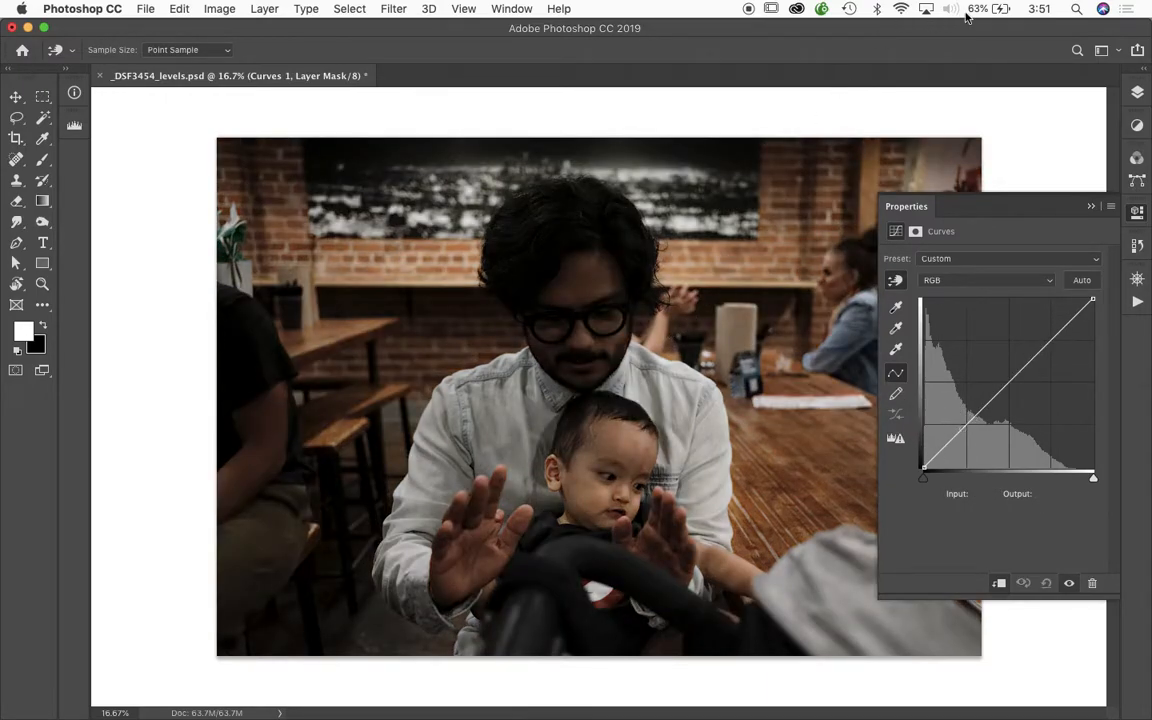
pyautogui.click(896, 282)
pyautogui.click(898, 277)
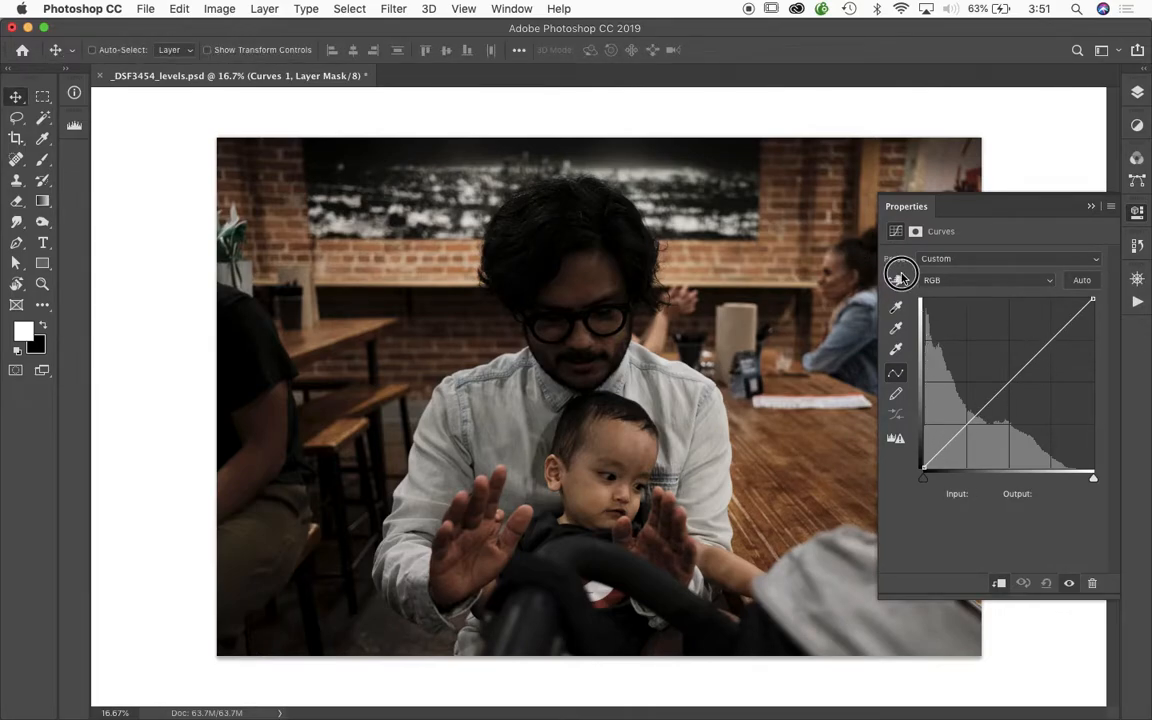
pyautogui.click(900, 277)
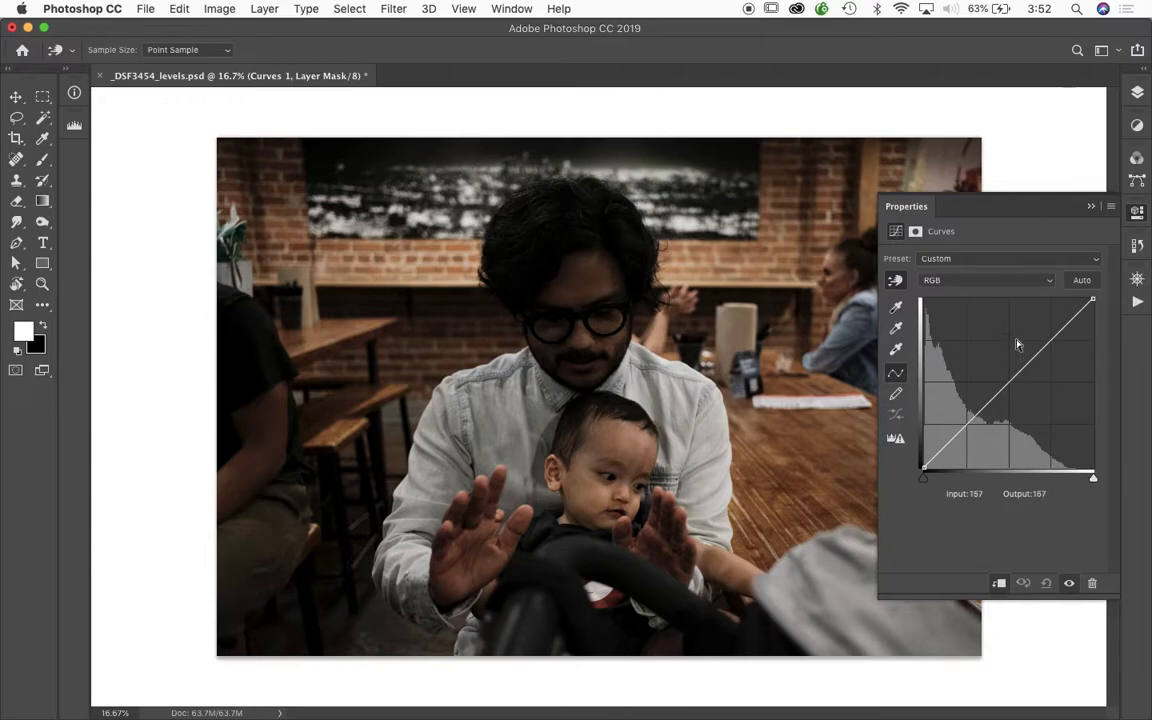
# - Add a highlight point on the RGB curve and raise it to about input 205, output 240
pyautogui.moveTo(1059, 333); pyautogui.dragTo(1061, 315)
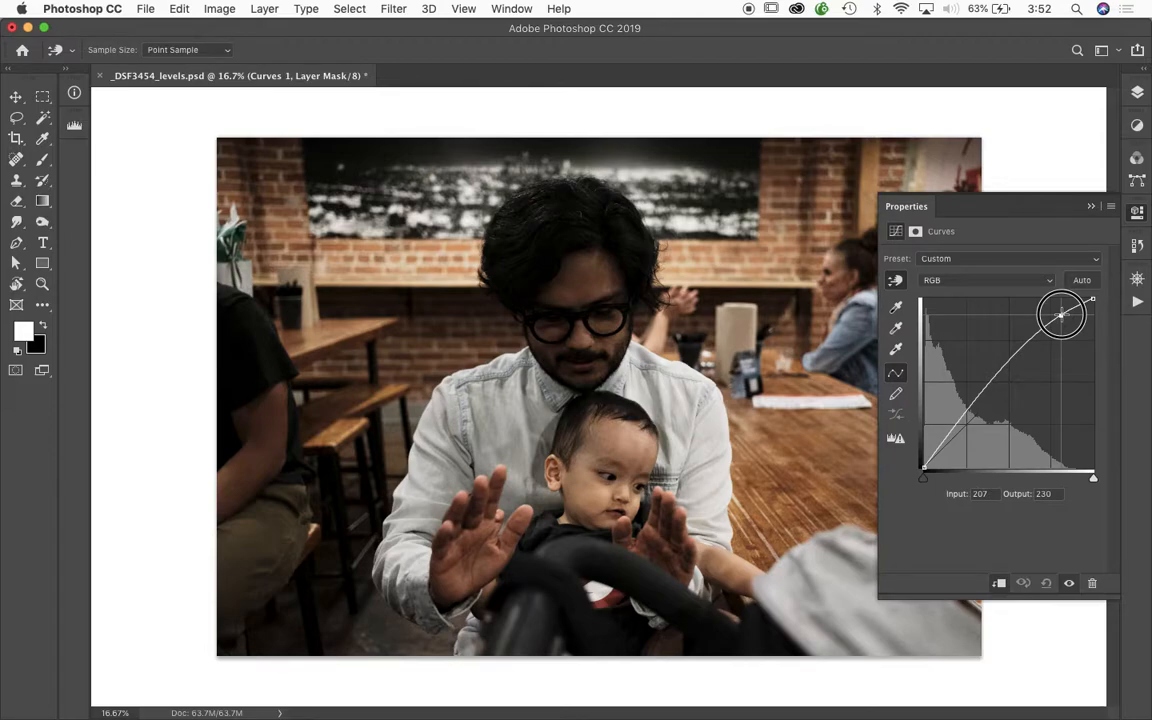
pyautogui.moveTo(1061, 316); pyautogui.dragTo(1059, 316)
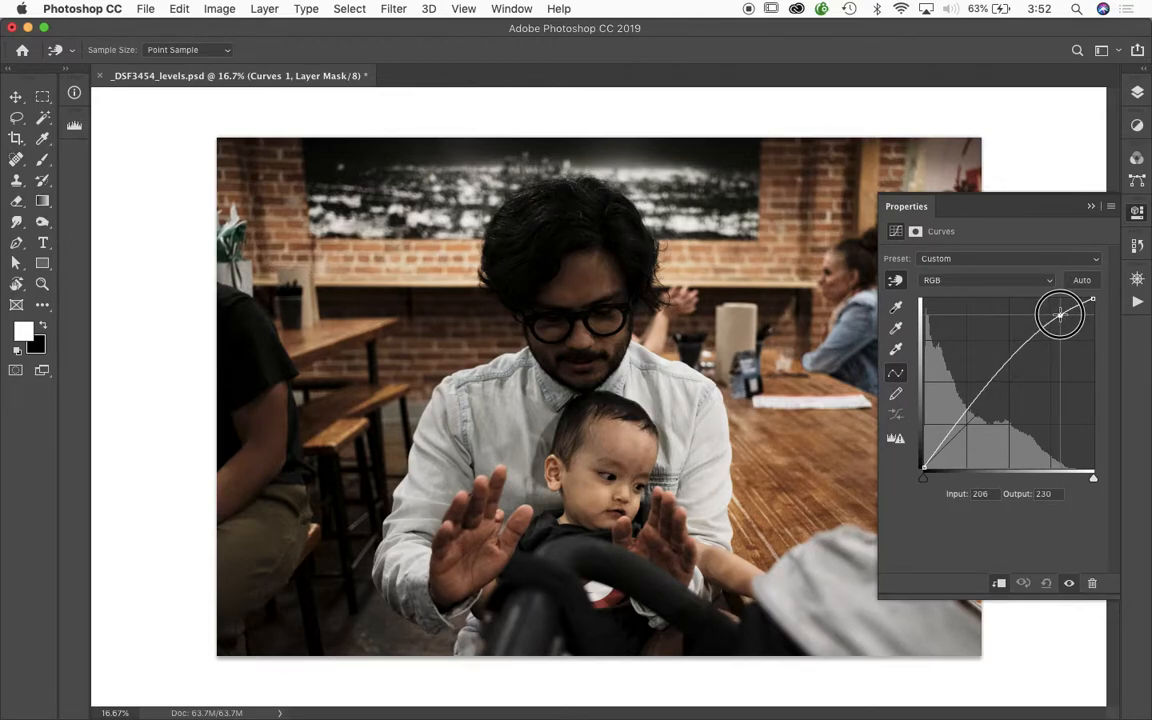
pyautogui.moveTo(1060, 316); pyautogui.dragTo(1059, 308)
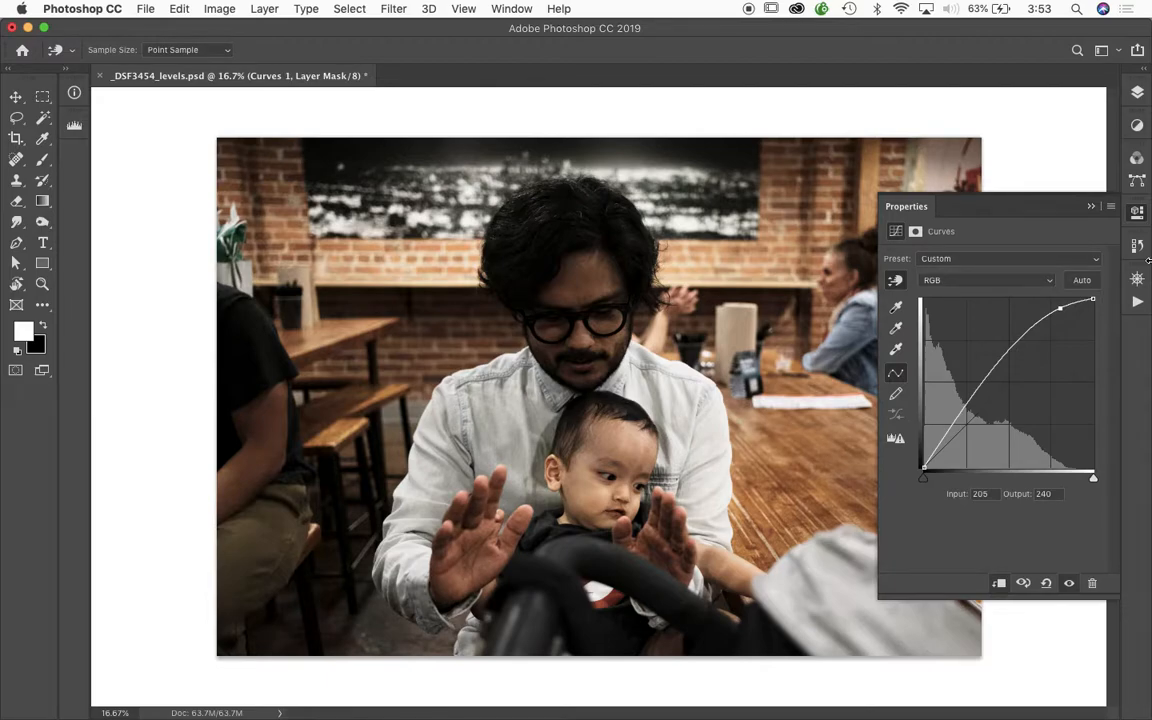
pyautogui.moveTo(1060, 308); pyautogui.dragTo(1061, 307)
# - Add a shadow point below the curve's diagonal and a midtone point at input 110, output 153
pyautogui.moveTo(945, 437); pyautogui.dragTo(957, 441)
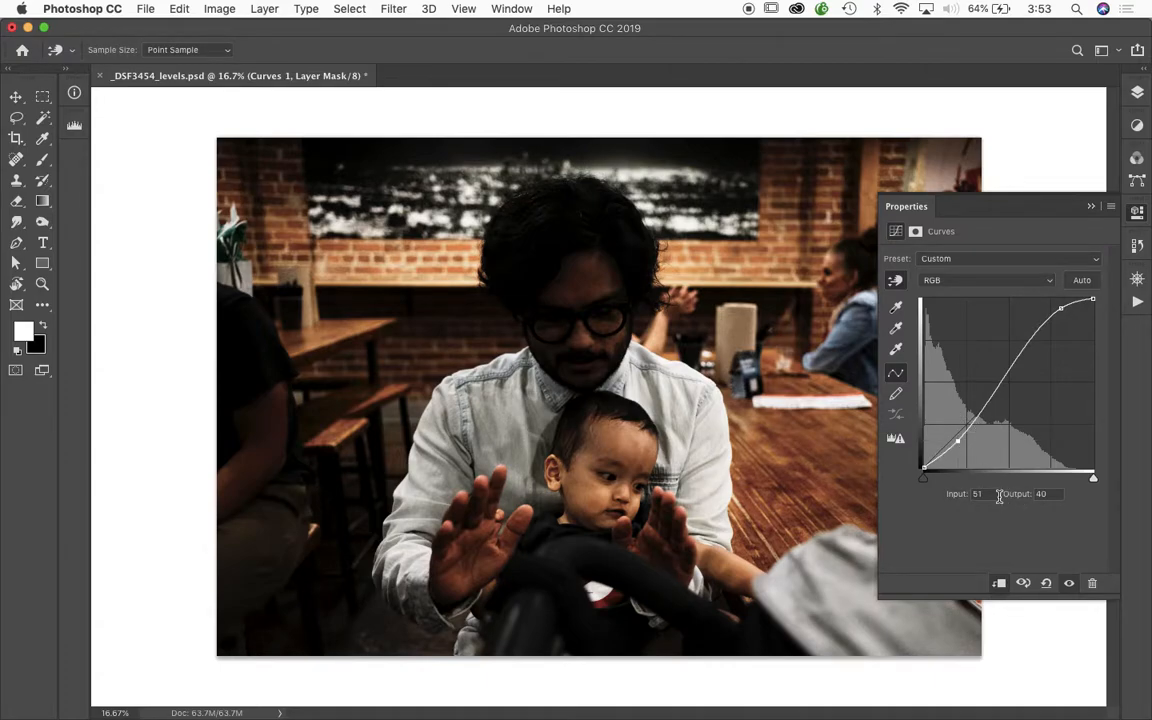
pyautogui.moveTo(958, 440); pyautogui.dragTo(942, 455)
pyautogui.moveTo(999, 385)
pyautogui.mouseDown()
pyautogui.moveTo(985, 373)
pyautogui.moveTo(996, 367)
pyautogui.mouseUp()
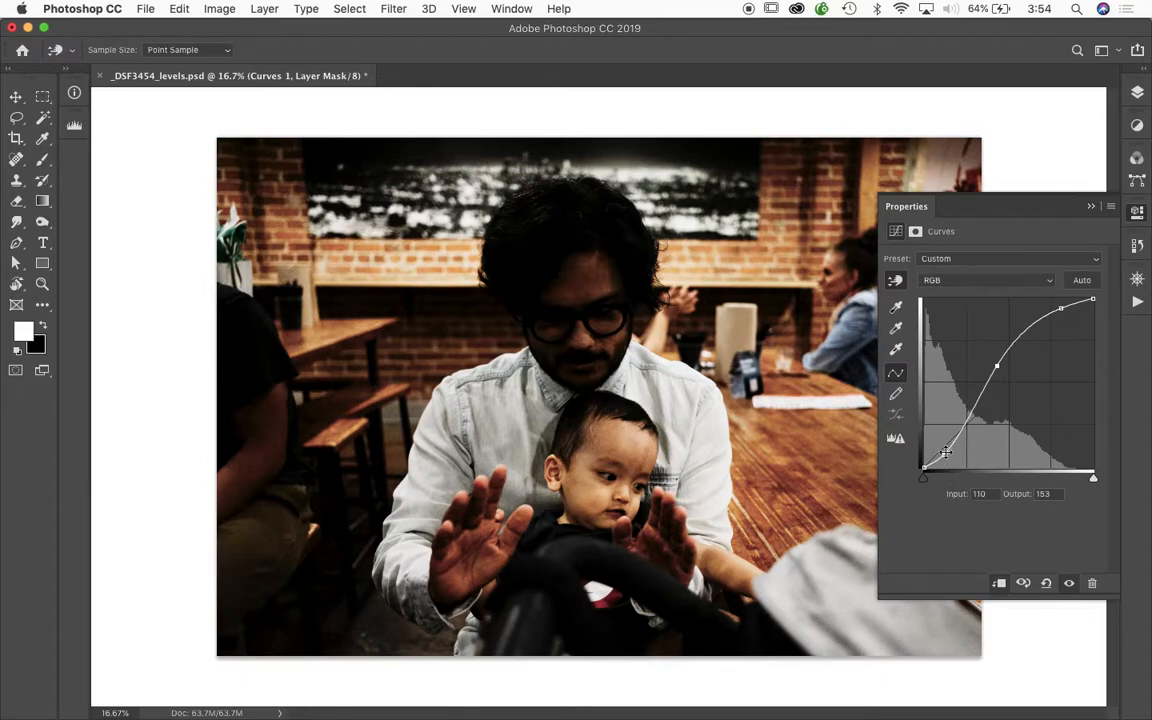
# - Lift the curve's shadow point to about input 35, output 39, and nudge the midtone point slightly higher
pyautogui.moveTo(944, 452); pyautogui.dragTo(951, 437)
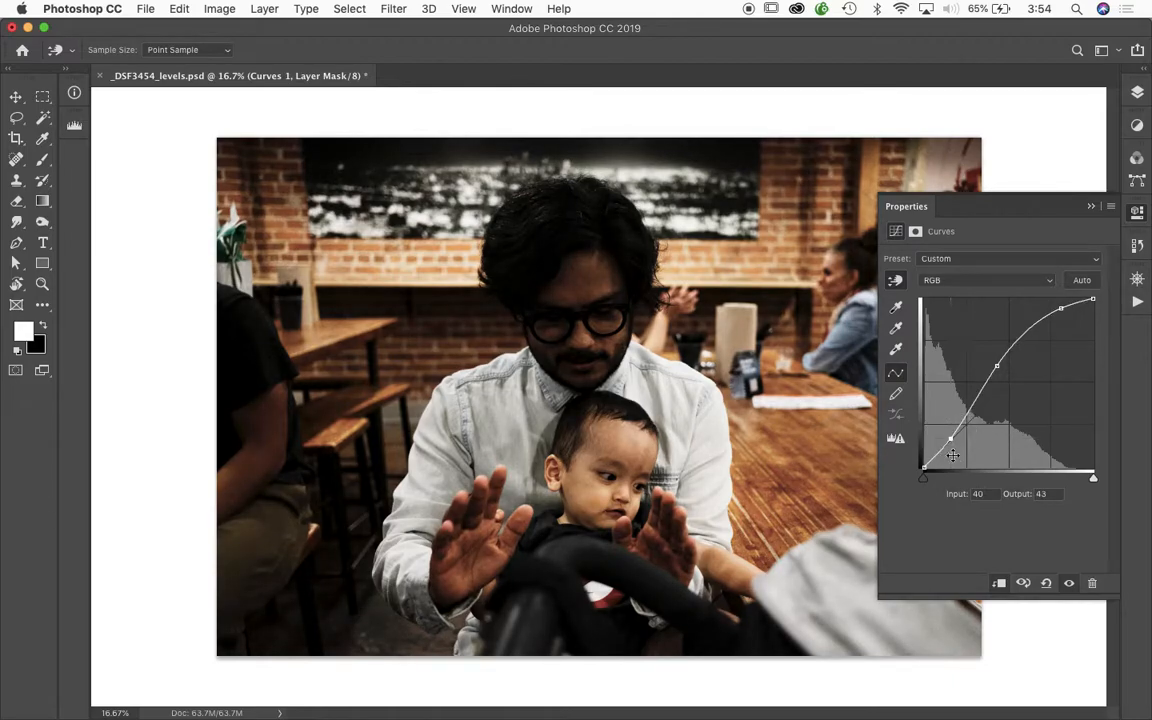
pyautogui.moveTo(999, 363); pyautogui.dragTo(997, 362)
pyautogui.moveTo(950, 438); pyautogui.dragTo(948, 440)
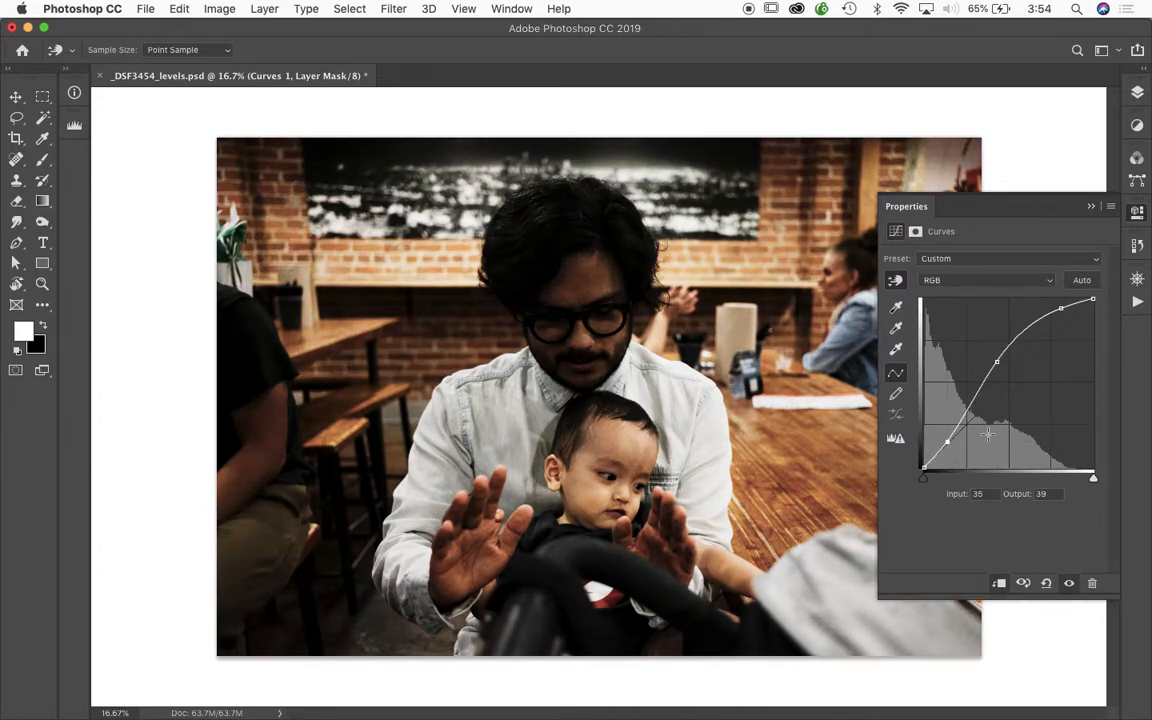
# - Fine-tune the curve by brightening the midtone and highlight points slightly and lifting the shadow point
pyautogui.moveTo(999, 362); pyautogui.dragTo(998, 355)
pyautogui.click(1062, 307)
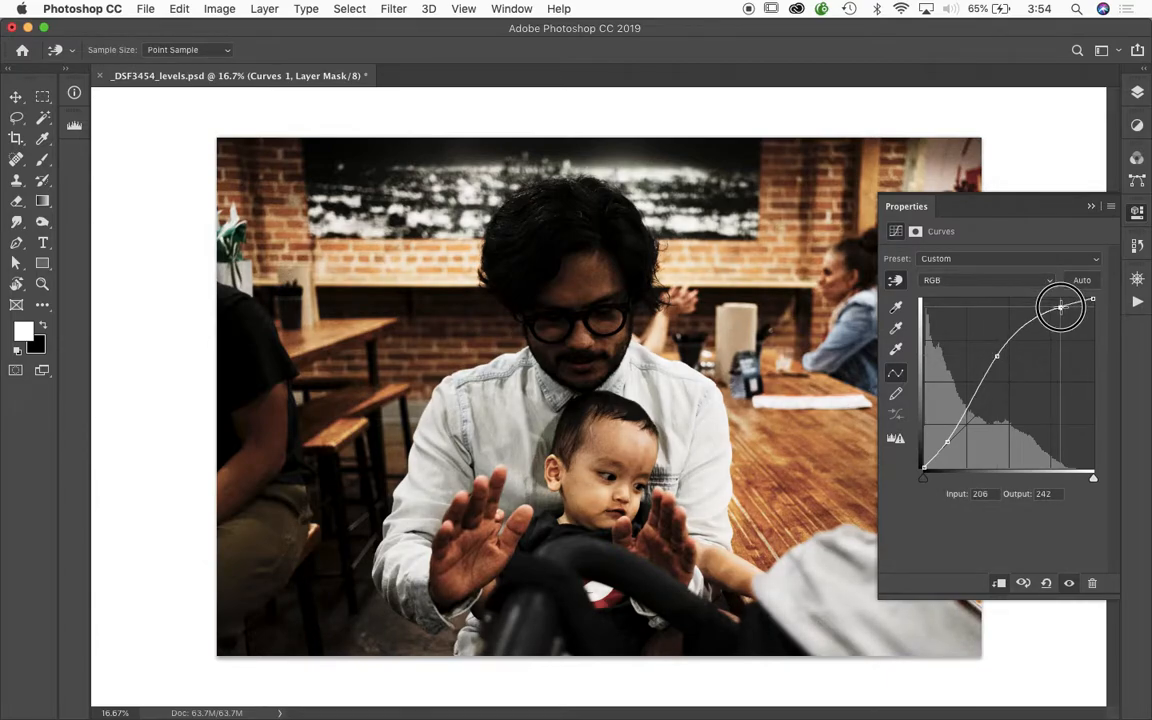
pyautogui.moveTo(997, 358); pyautogui.dragTo(992, 361)
pyautogui.click(945, 443)
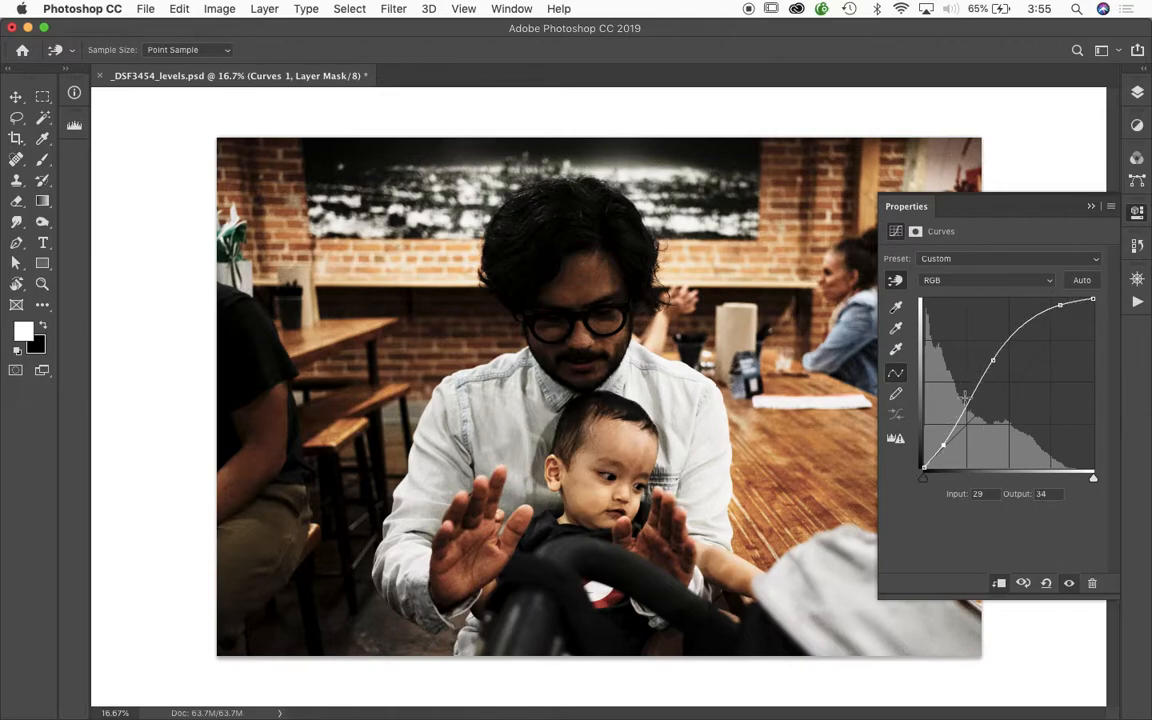
pyautogui.moveTo(944, 443)
pyautogui.mouseDown()
pyautogui.moveTo(972, 404)
pyautogui.moveTo(946, 436)
pyautogui.mouseUp()
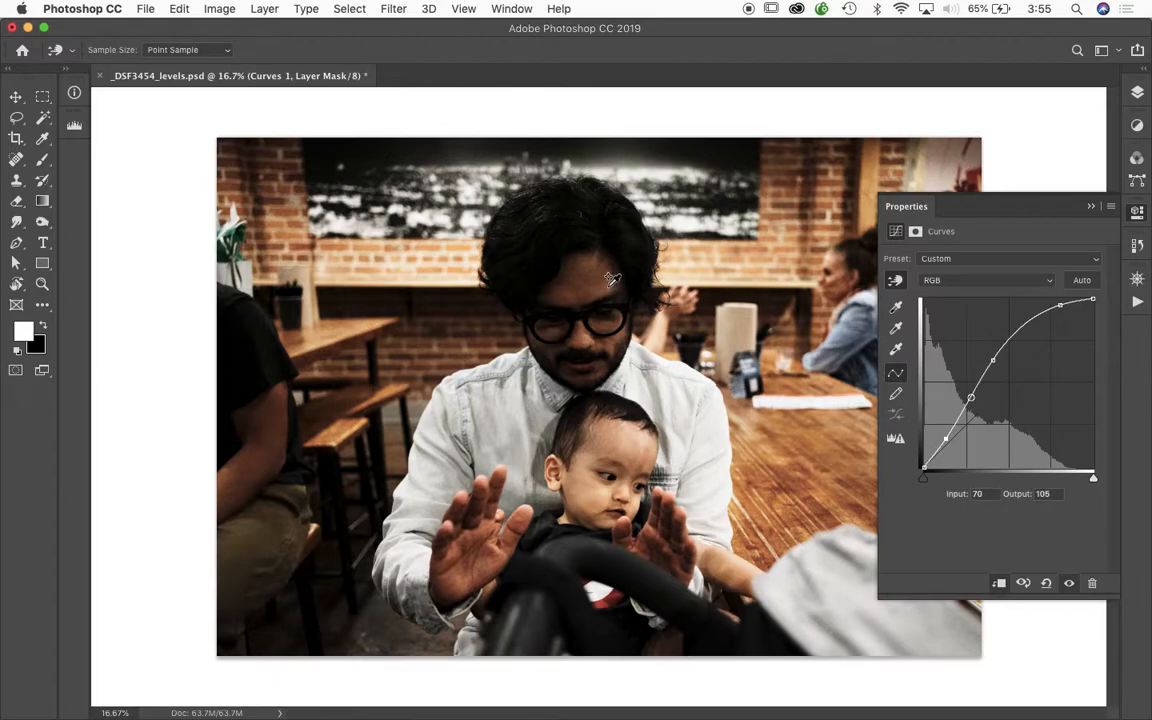
# - Try an extra on-image curve point on the man's forehead at input 50, output 80, and remove it
pyautogui.moveTo(609, 275)
pyautogui.mouseDown()
pyautogui.moveTo(599, 275)
pyautogui.moveTo(607, 226)
pyautogui.moveTo(600, 307)
pyautogui.moveTo(591, 257)
pyautogui.moveTo(597, 327)
pyautogui.moveTo(597, 257)
pyautogui.moveTo(568, 253)
pyautogui.moveTo(607, 255)
pyautogui.moveTo(612, 347)
pyautogui.moveTo(614, 250)
pyautogui.moveTo(612, 310)
pyautogui.moveTo(609, 258)
pyautogui.moveTo(612, 297)
pyautogui.moveTo(612, 269)
pyautogui.mouseUp()
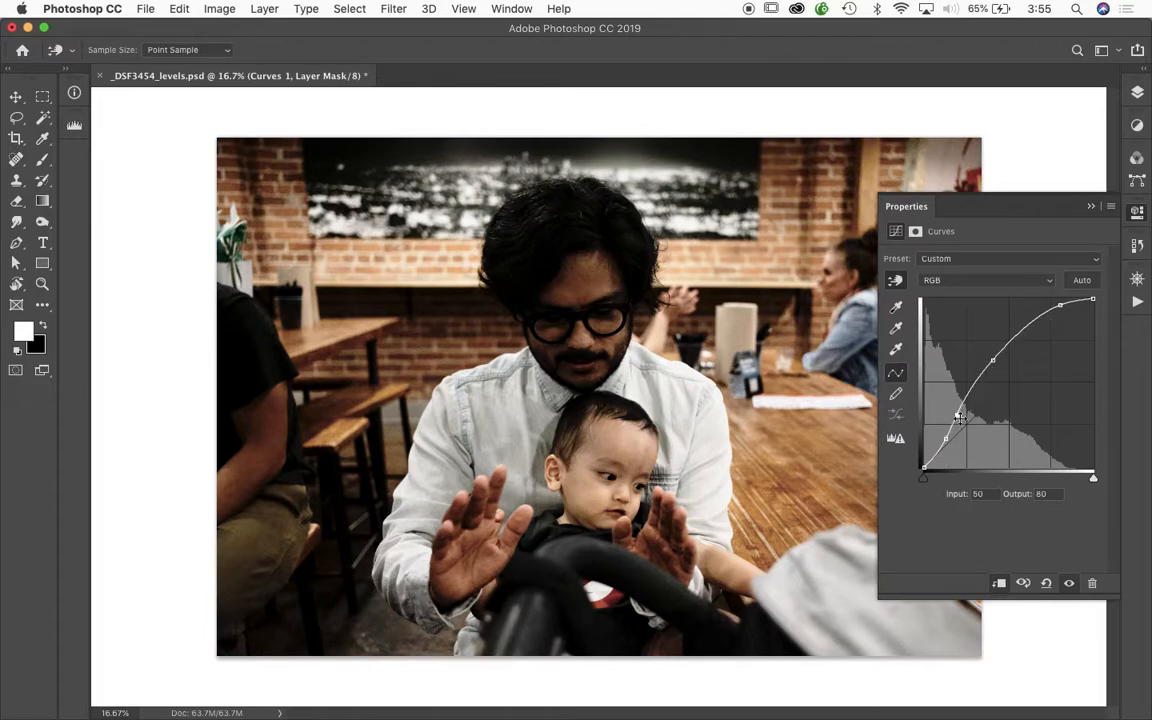
pyautogui.moveTo(957, 413); pyautogui.dragTo(905, 391)
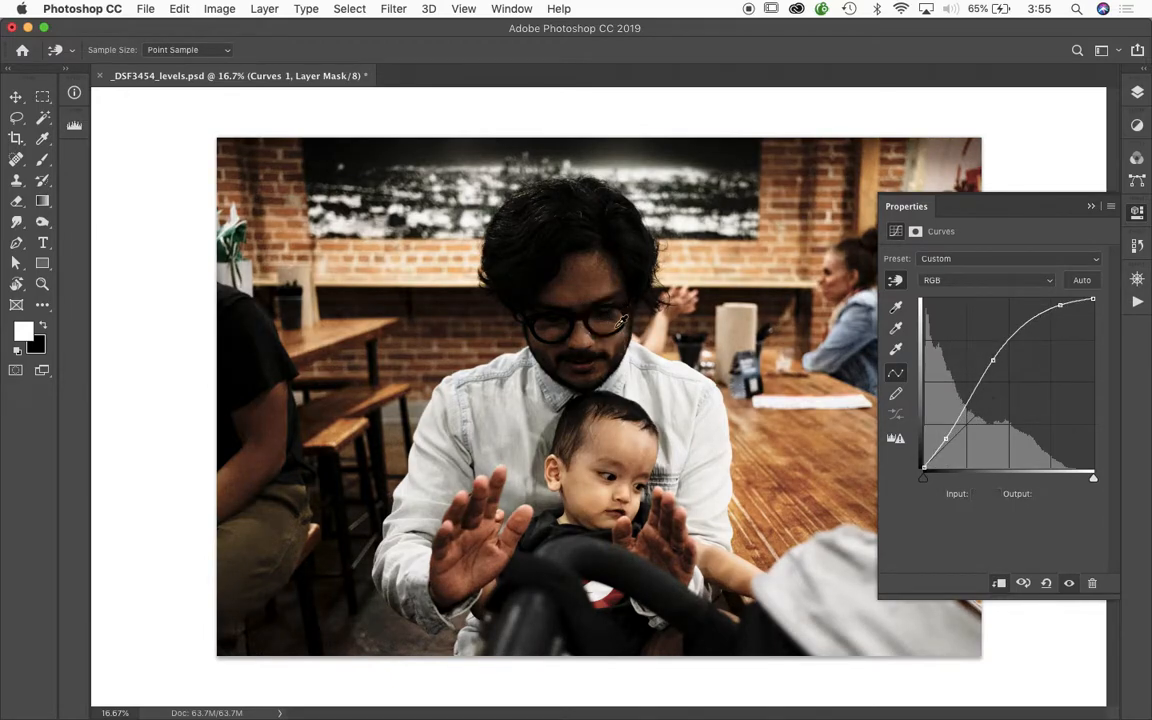
# - Set the curve's shadow point to input 31, output 49 to brighten the dark areas
pyautogui.click(944, 438)
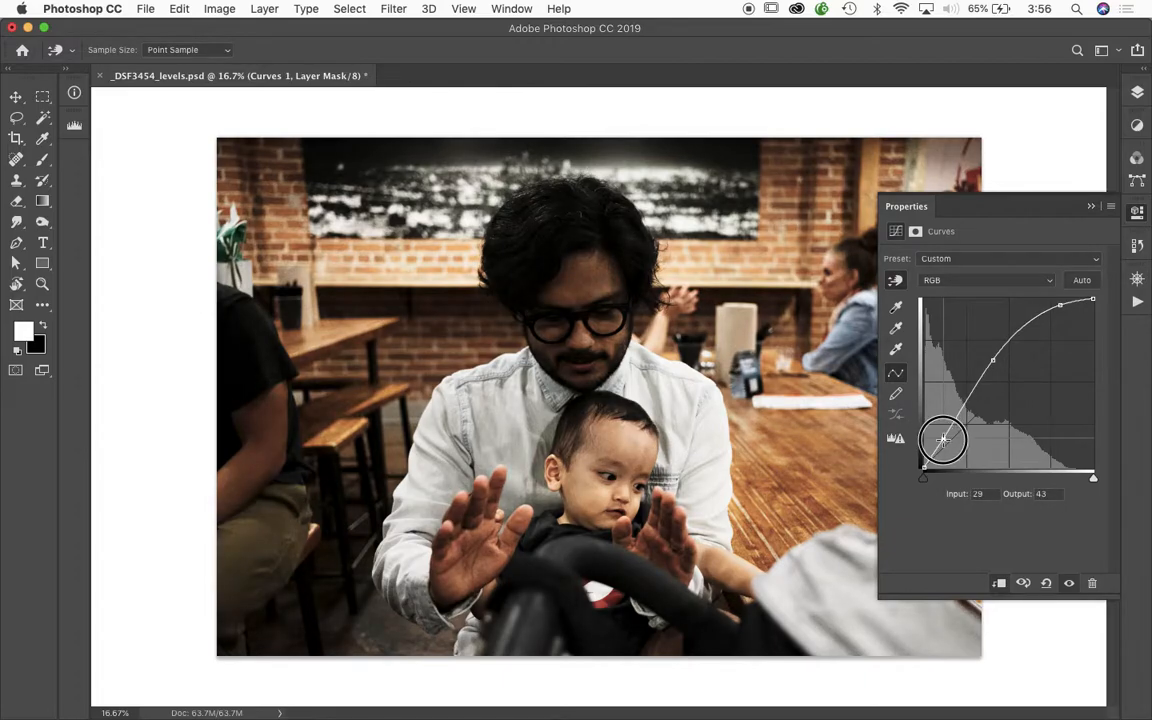
pyautogui.moveTo(943, 438); pyautogui.dragTo(945, 434)
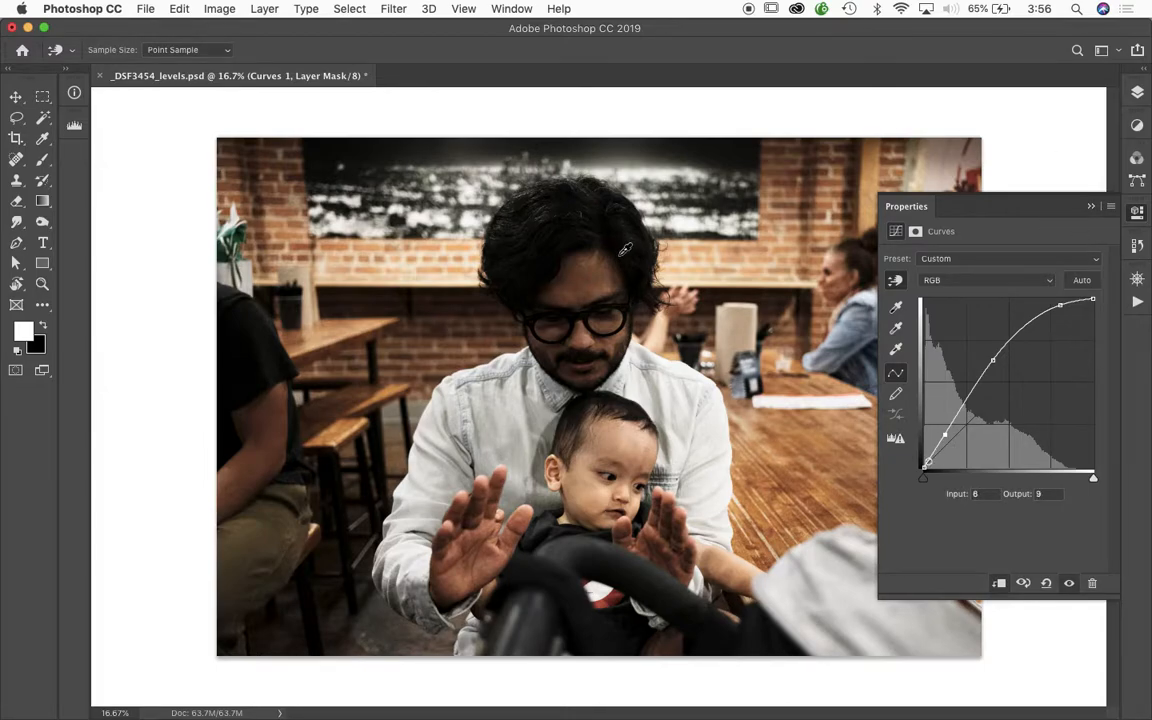
pyautogui.moveTo(572, 716)
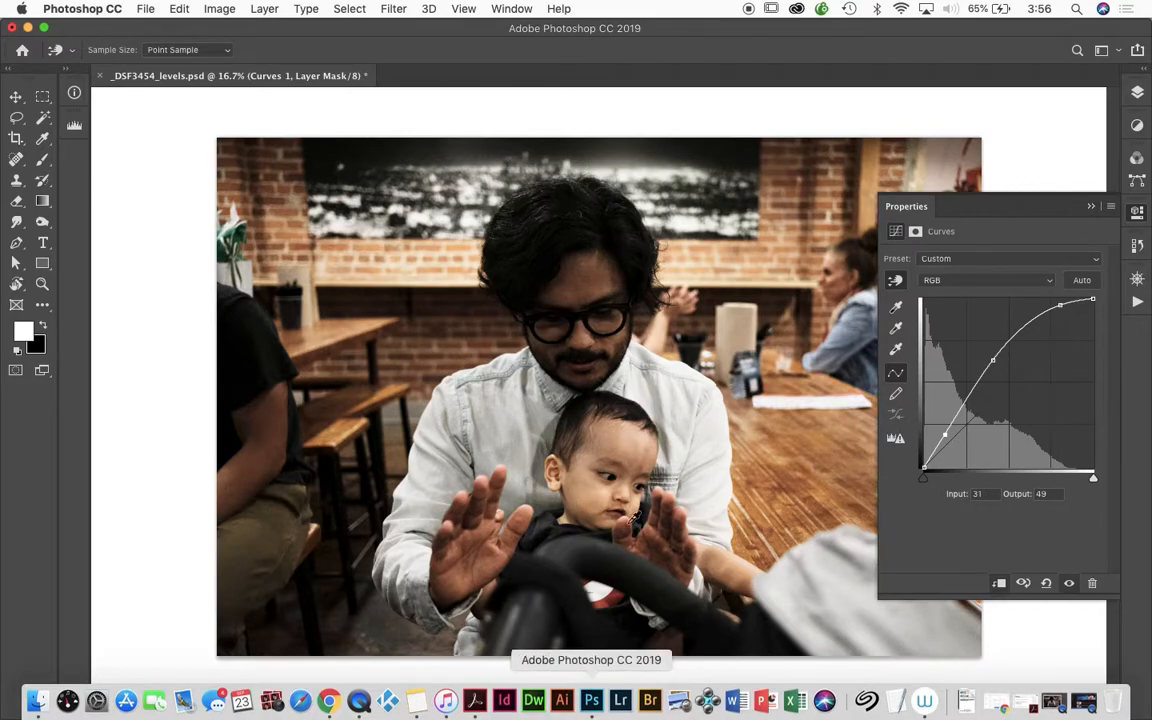
# - Release the clipping mask of the Curves 1 adjustment layer
pyautogui.click(1138, 93)
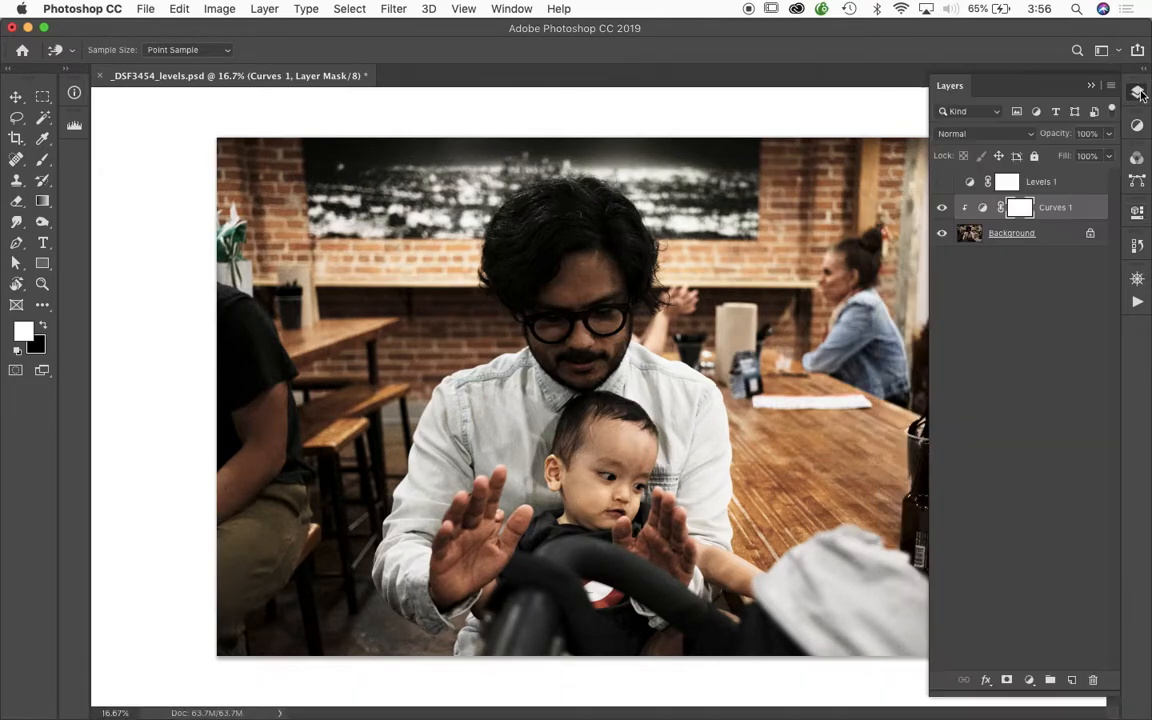
pyautogui.rightClick(963, 208)
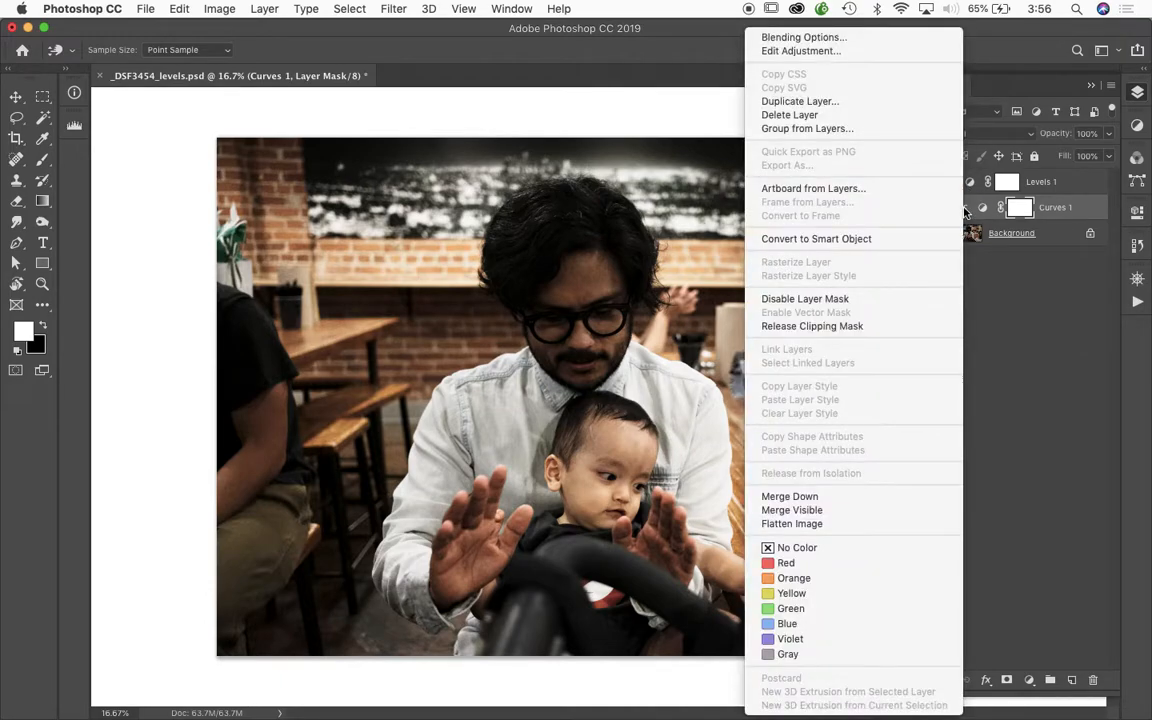
pyautogui.click(906, 327)
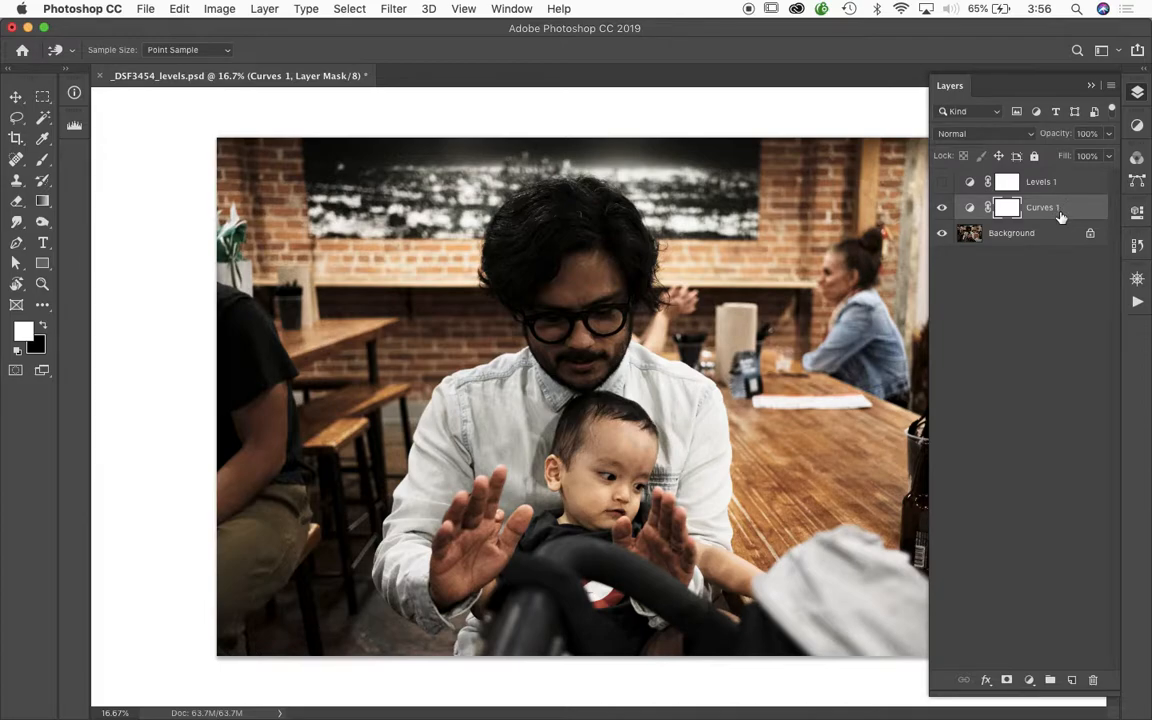
# - Compare the Levels 1 and Curves 1 corrections by toggling both layers' visibility, ending with only Curves 1 shown above the Background
pyautogui.click(942, 207)
pyautogui.click(942, 182)
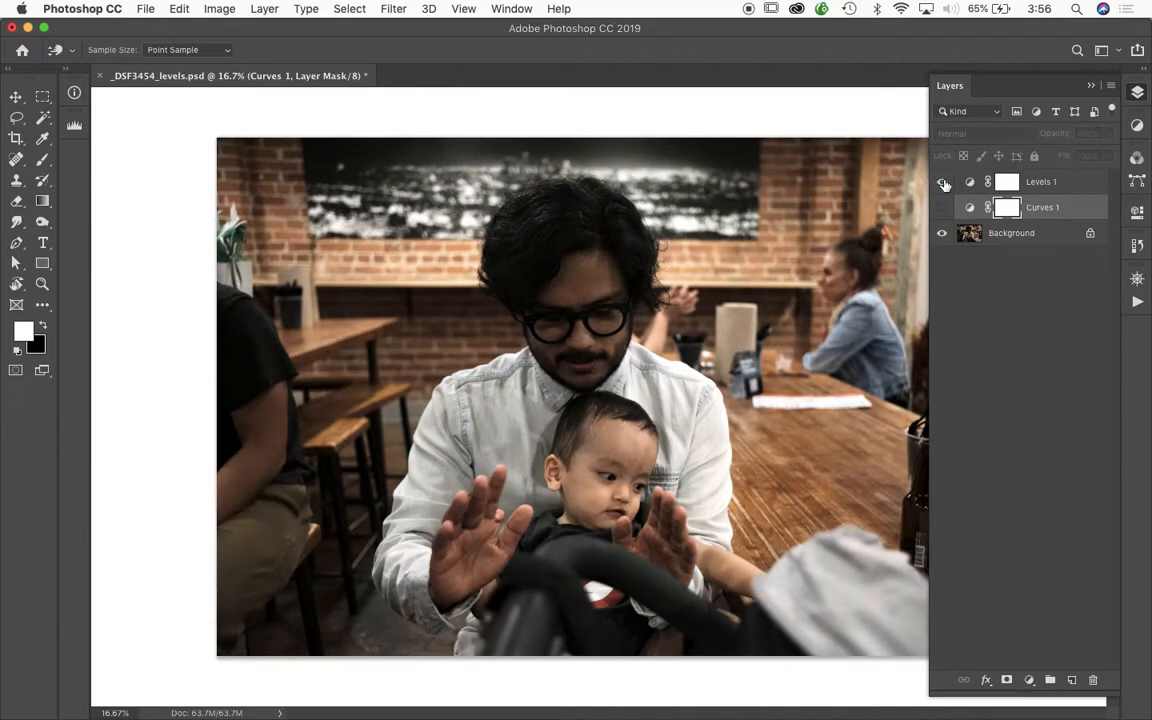
pyautogui.click(942, 184)
pyautogui.click(942, 184)
pyautogui.click(942, 184)
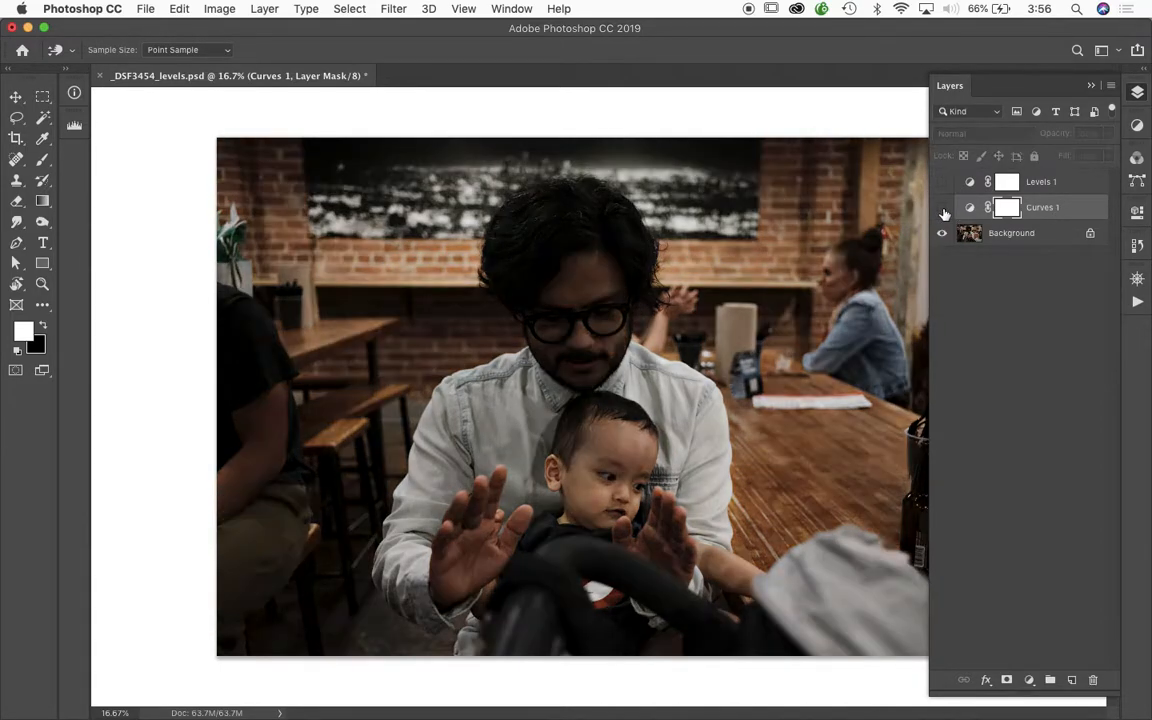
pyautogui.click(942, 184)
pyautogui.click(942, 207)
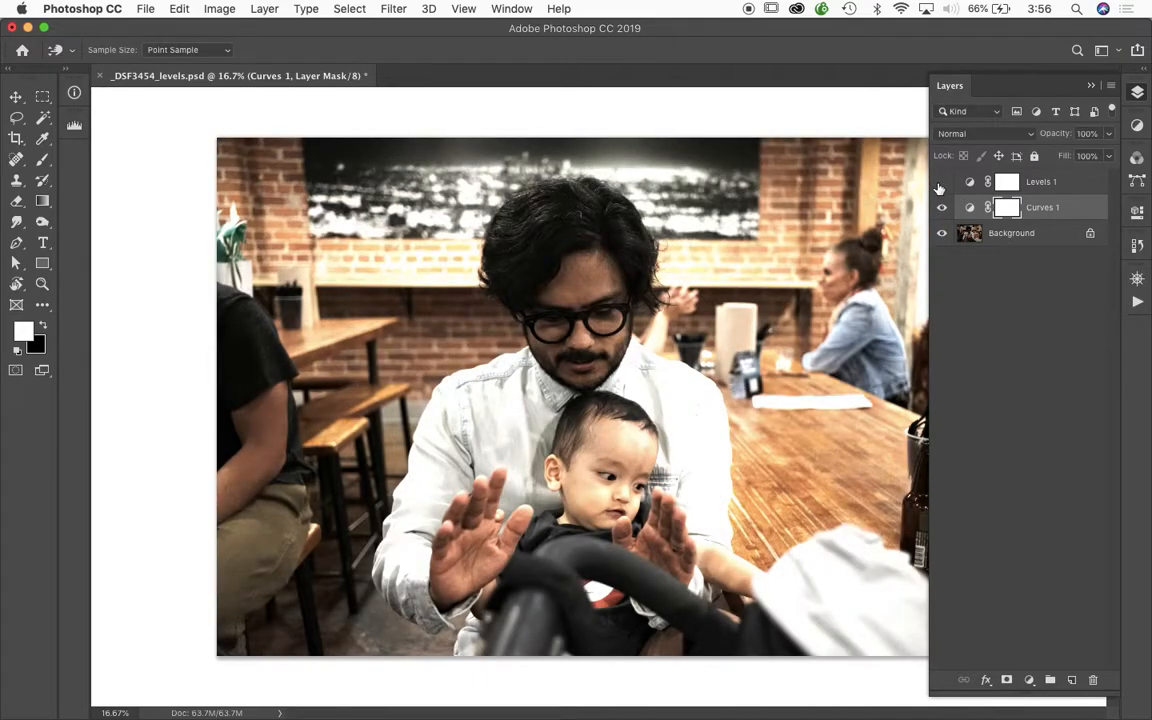
pyautogui.click(941, 184)
# - Save the document and hide the Curves 1 layer to view the original photo
pyautogui.moveTo(530, 705)
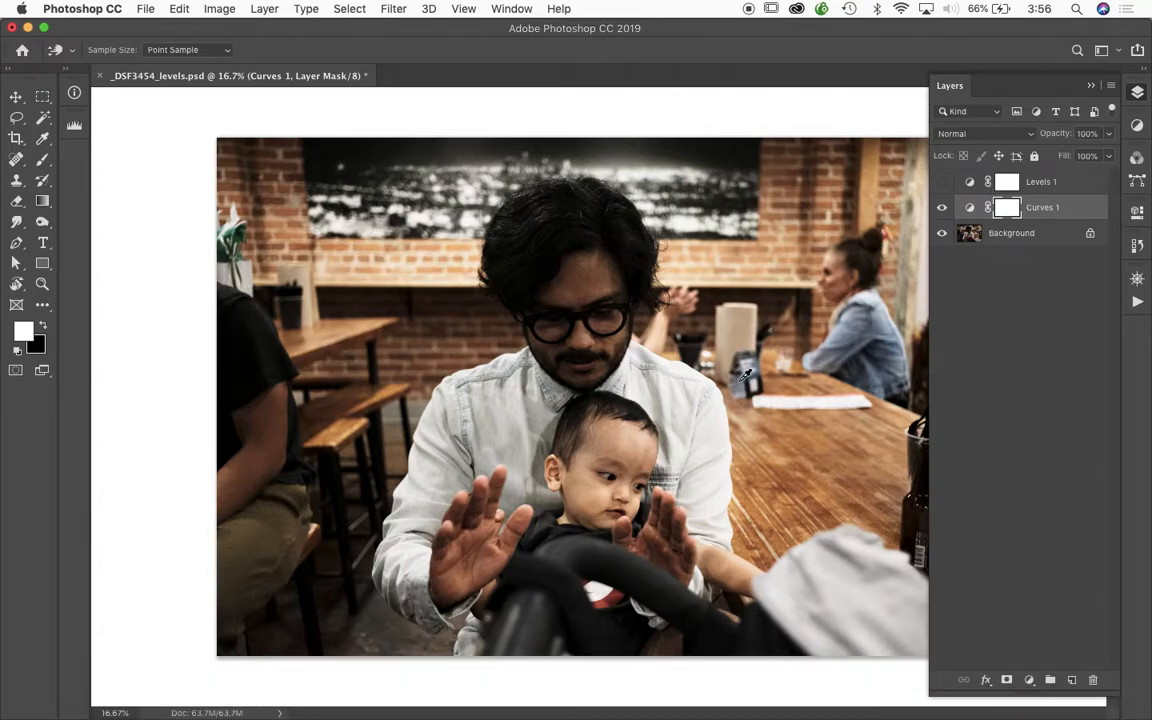
pyautogui.press('super+s')
pyautogui.click(942, 208)
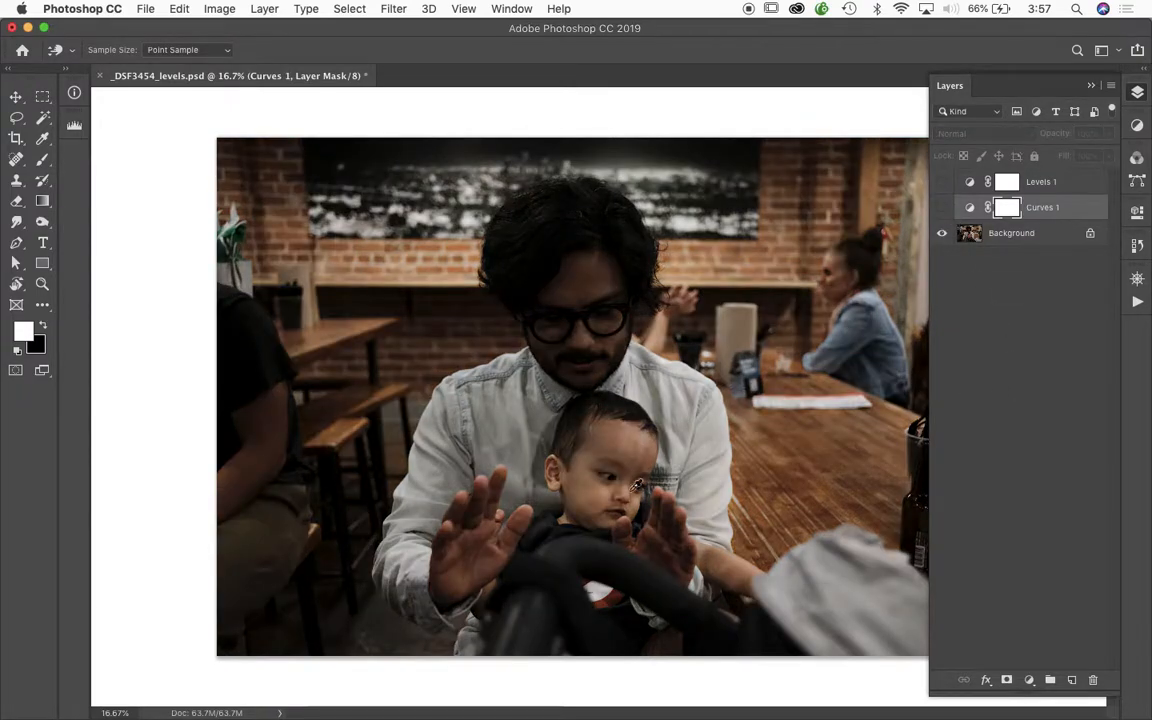